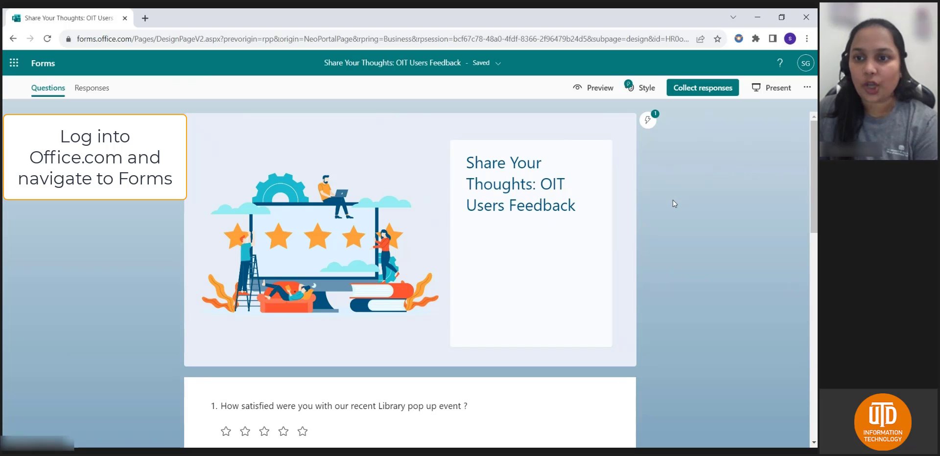
Turn on 'Allow respondents to edit their responses' in the form's Settings
click(808, 91)
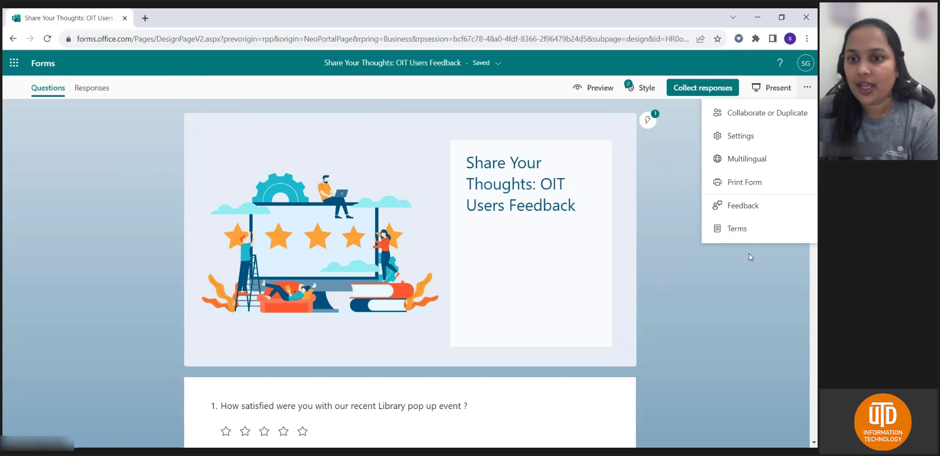
click(744, 142)
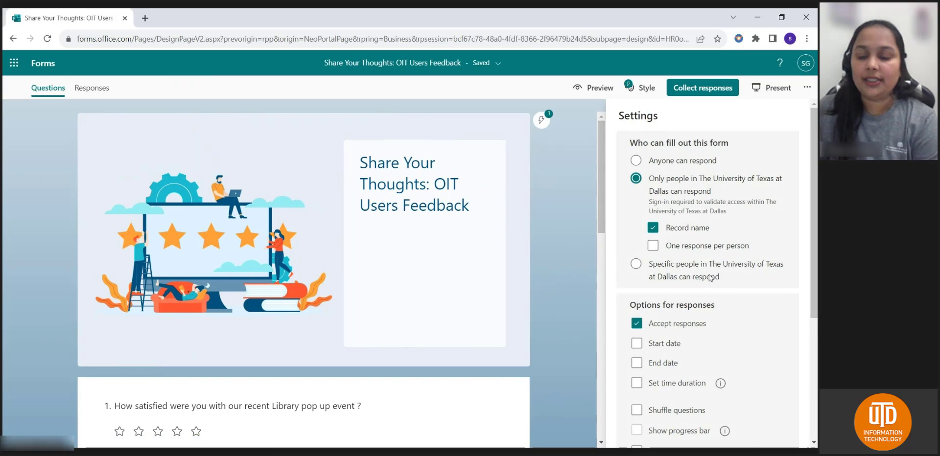
scroll(715, 279, down, 1)
scroll(715, 279, down, 1)
scroll(715, 279, down, 2)
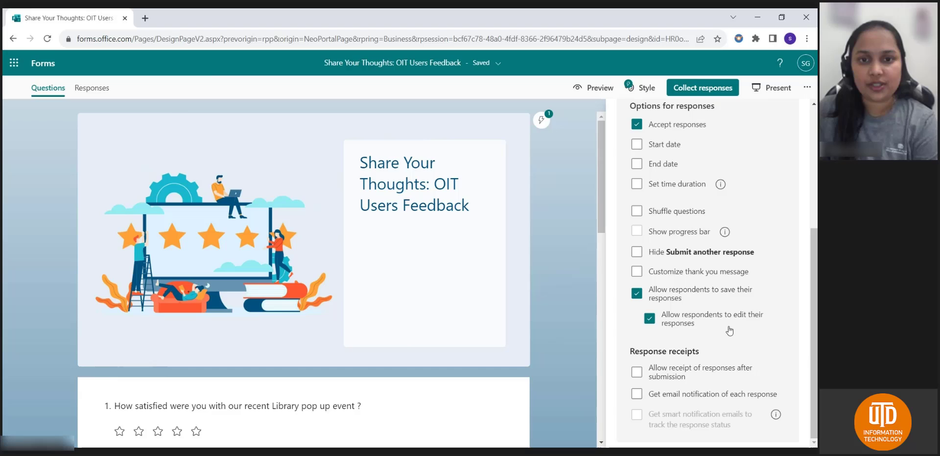
click(668, 322)
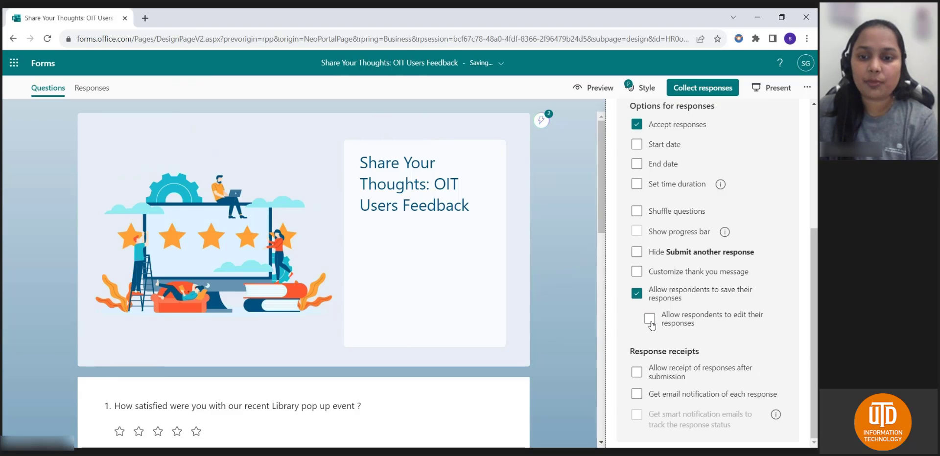
click(670, 322)
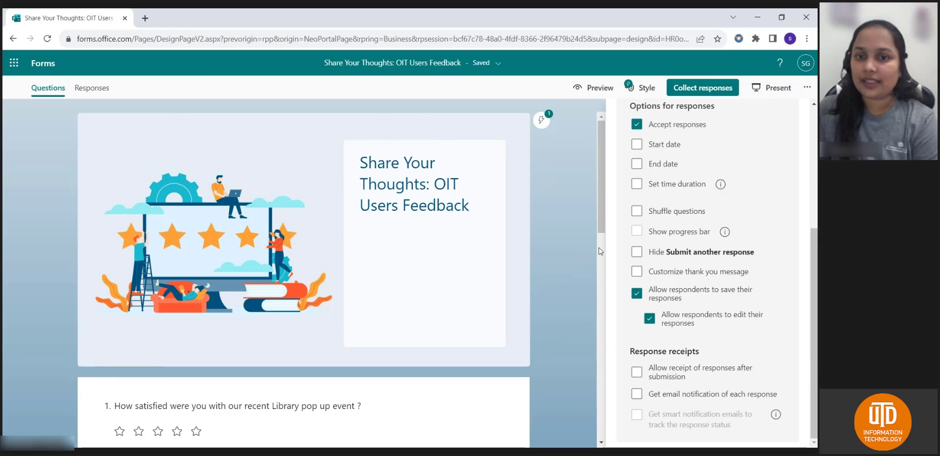
scroll(699, 236, up, 5)
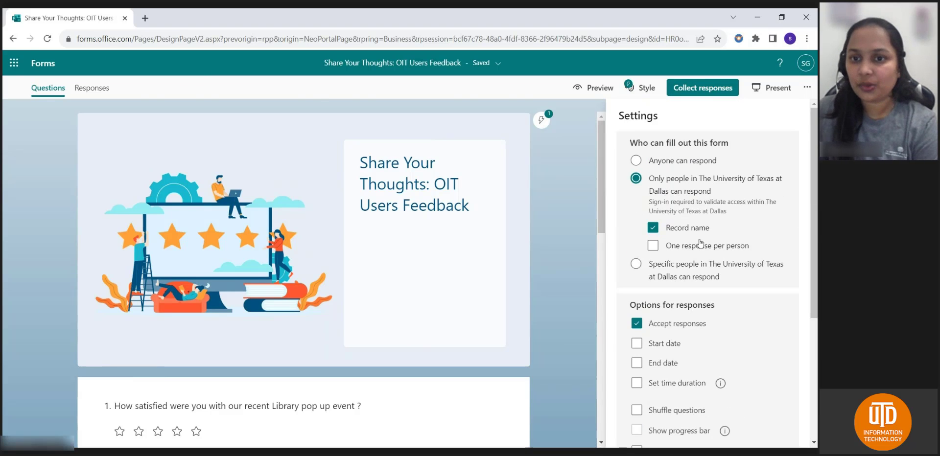
Close Settings and start filling out the form in Preview
click(561, 148)
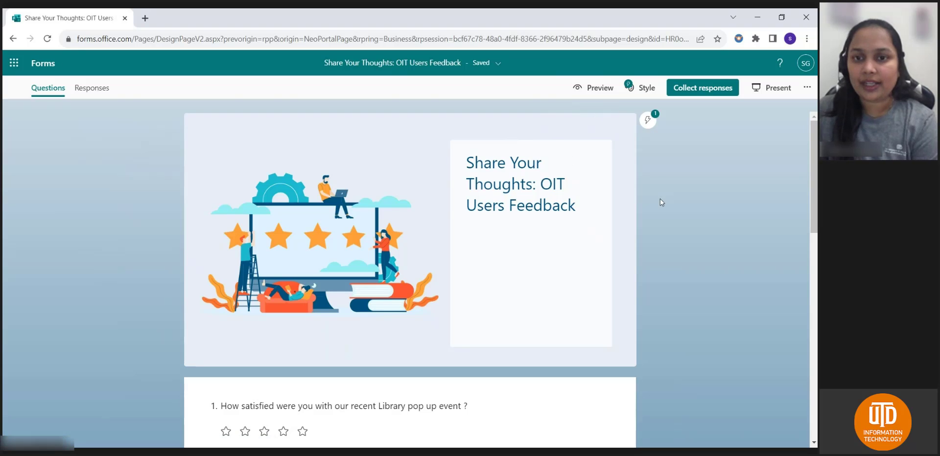
click(598, 88)
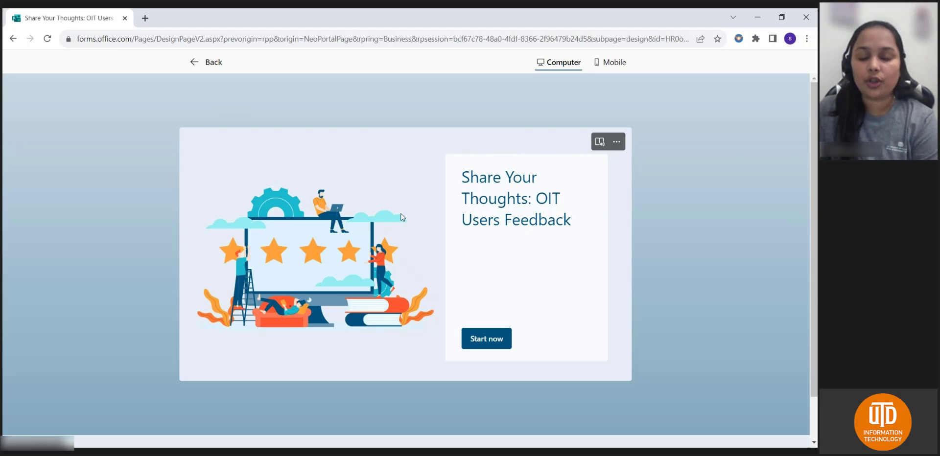
click(497, 341)
scroll(474, 260, down, 3)
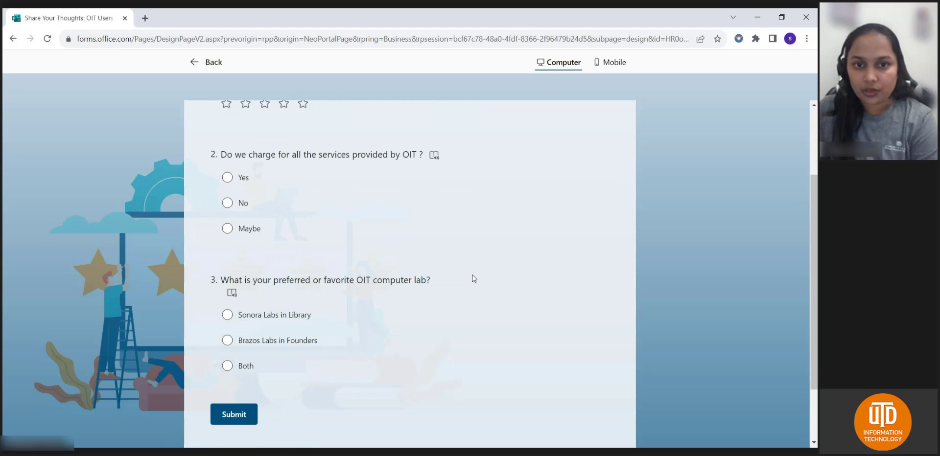
scroll(473, 278, up, 3)
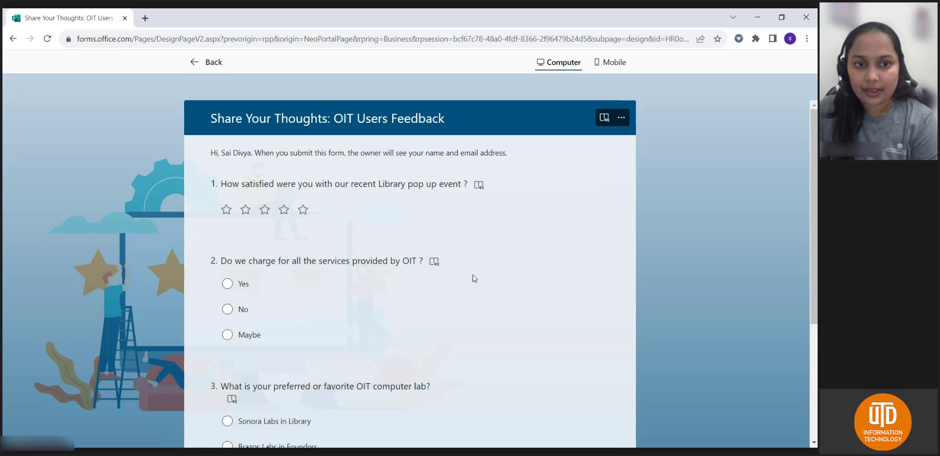
Submit a test response with a four-star rating, No, and Both
click(284, 210)
scroll(239, 269, down, 1)
click(244, 259)
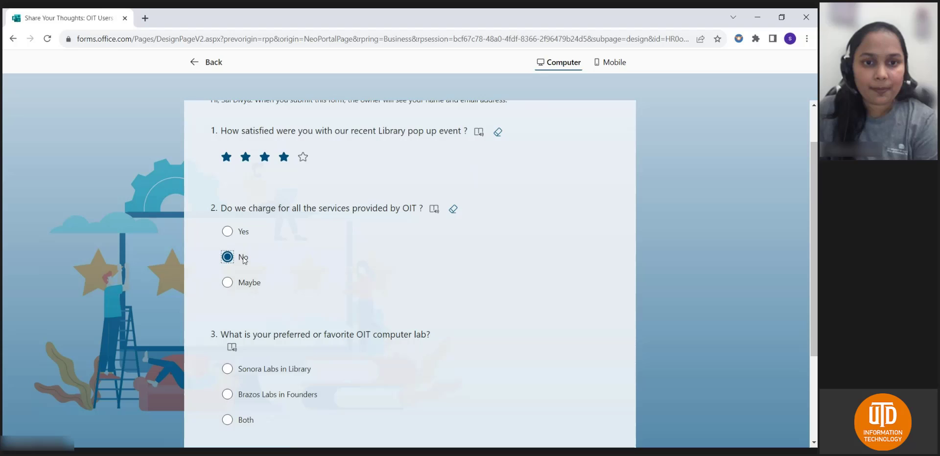
scroll(274, 293, down, 2)
click(245, 314)
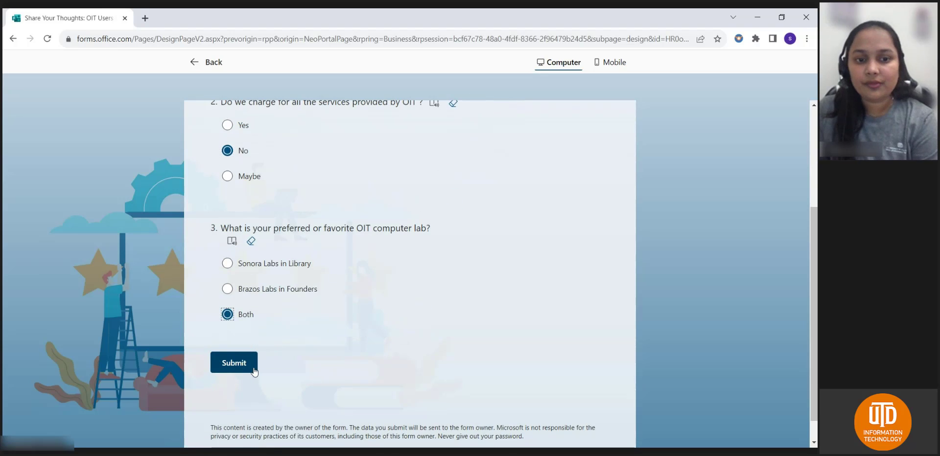
click(234, 362)
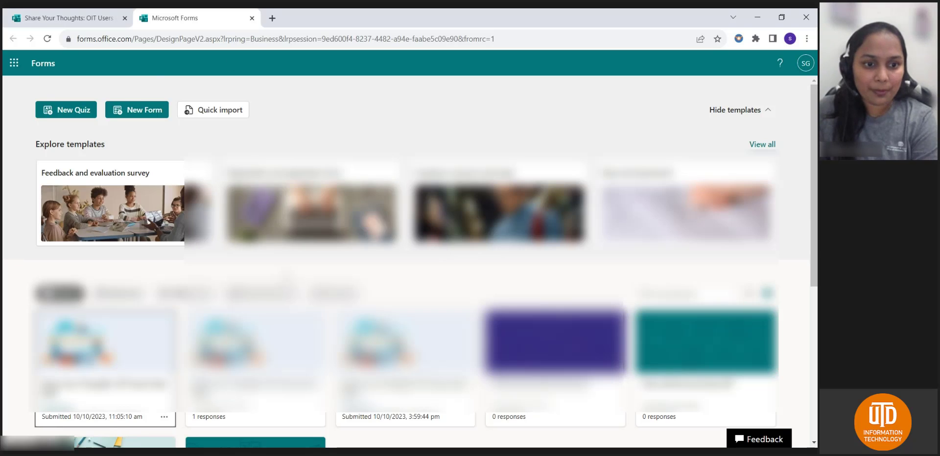
Scroll down to the Recent forms list showing the filled OIT Users Feedback form
scroll(97, 232, down, 3)
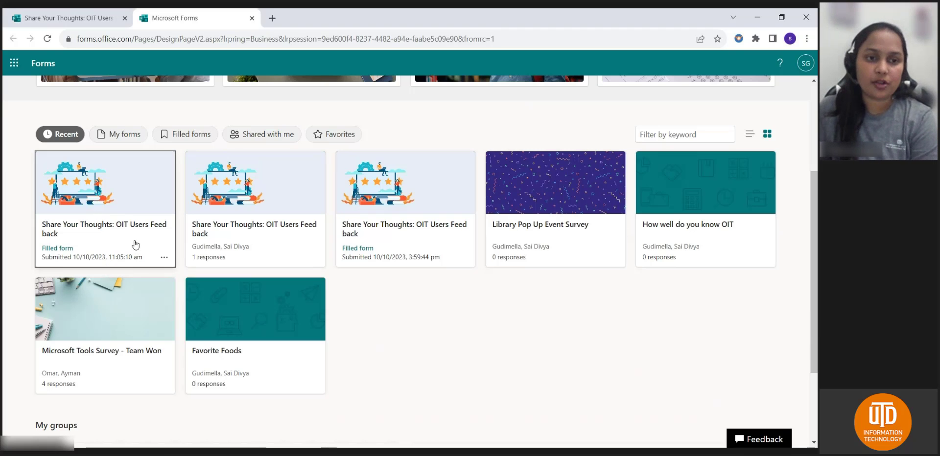
Open the filled OIT Users Feedback form and view its answers: four stars, No, Both
click(102, 242)
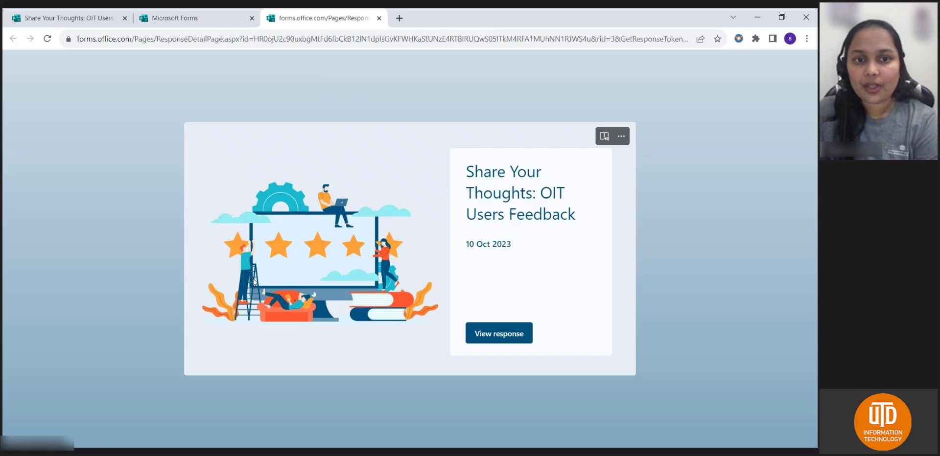
scroll(426, 229, down, 1)
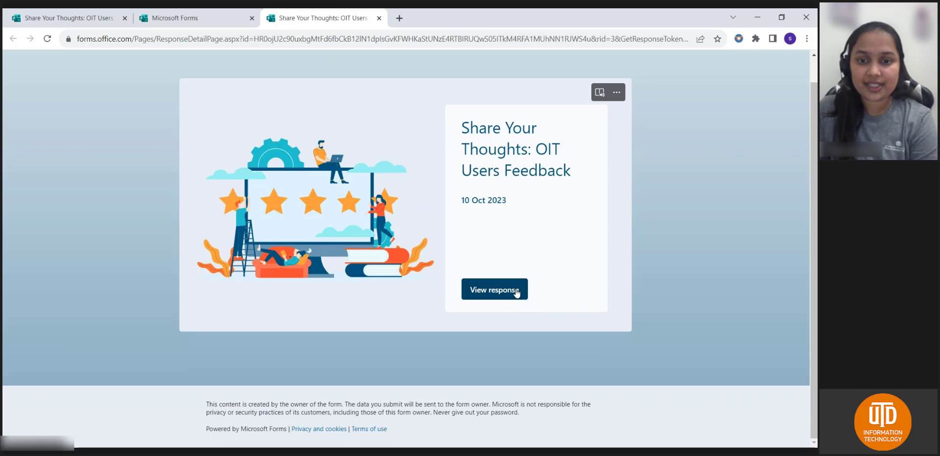
click(508, 291)
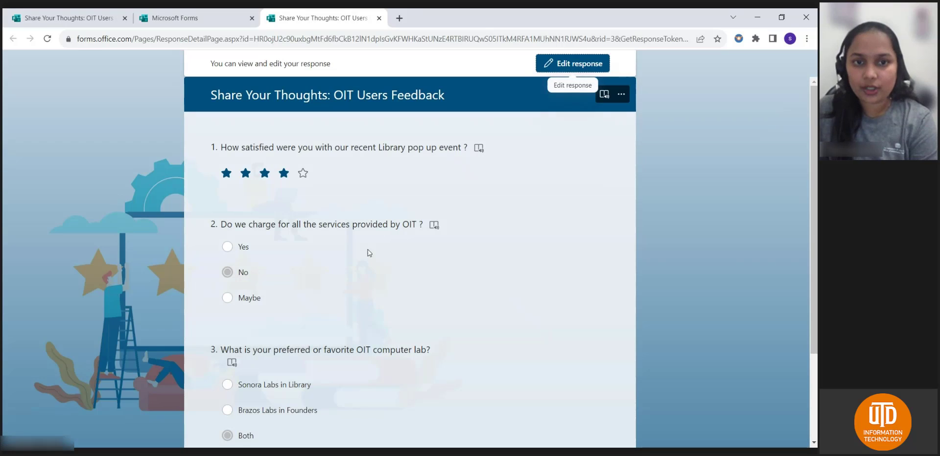
scroll(351, 252, down, 3)
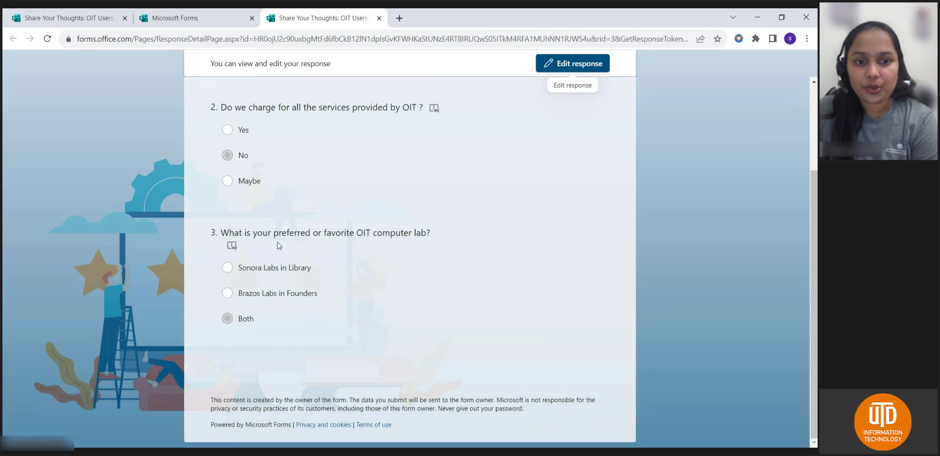
scroll(347, 201, up, 3)
scroll(347, 200, up, 1)
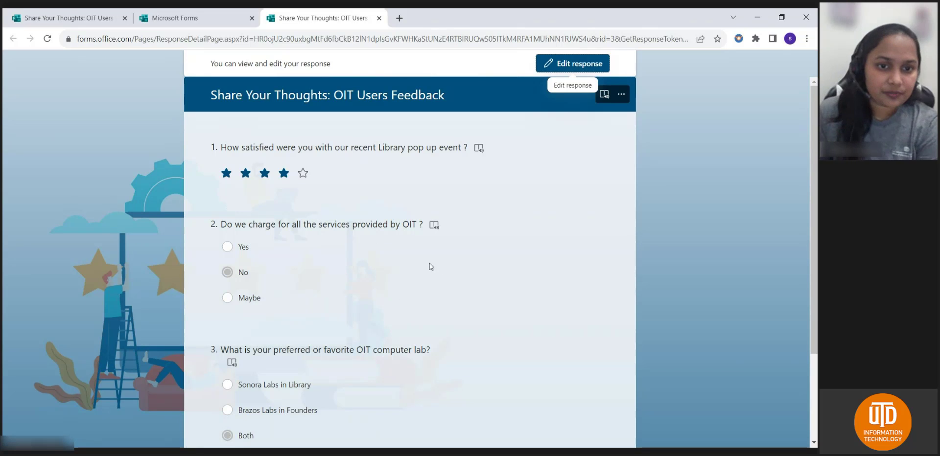
Reopen the submitted response for editing and raise the rating to five stars
click(578, 69)
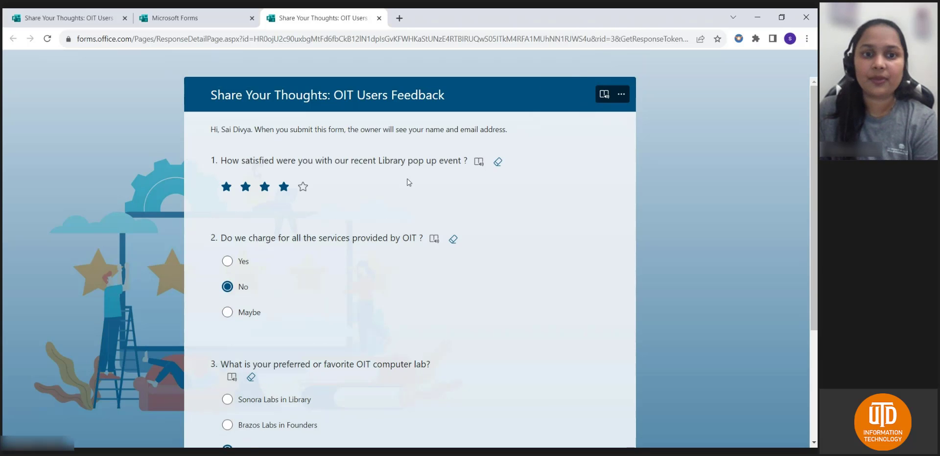
scroll(407, 181, down, 3)
scroll(419, 220, up, 3)
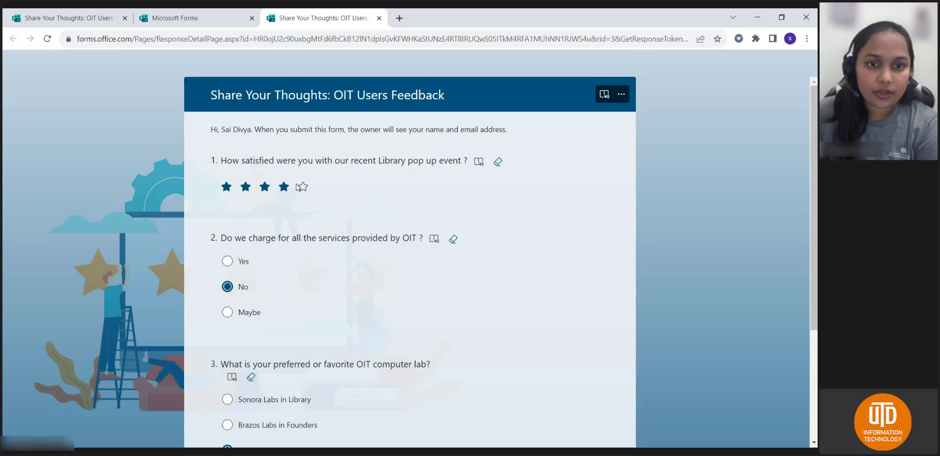
click(302, 187)
Keep No and Both as the other answers and resubmit the edited response
scroll(312, 245, down, 1)
click(234, 264)
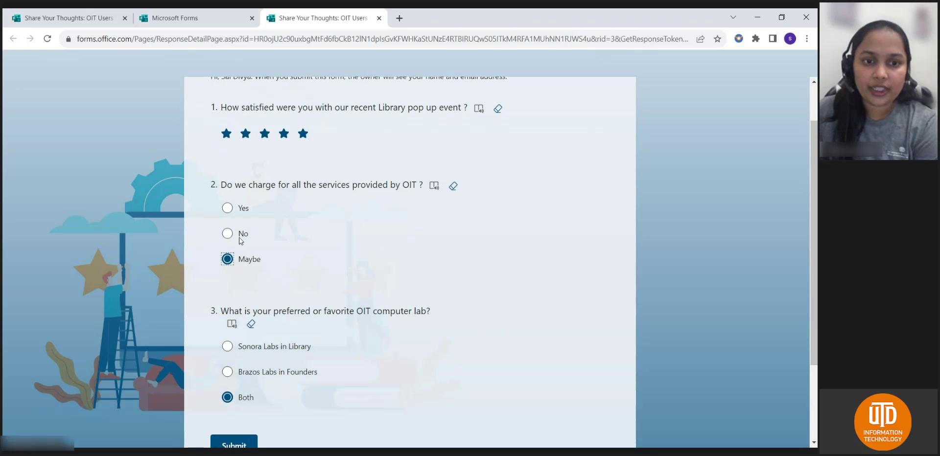
click(239, 240)
scroll(274, 292, down, 2)
click(306, 296)
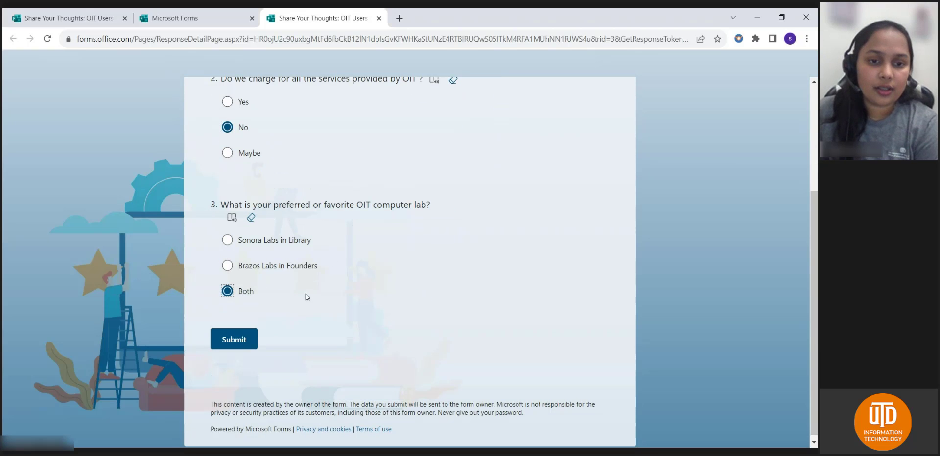
scroll(338, 288, up, 3)
scroll(325, 246, down, 2)
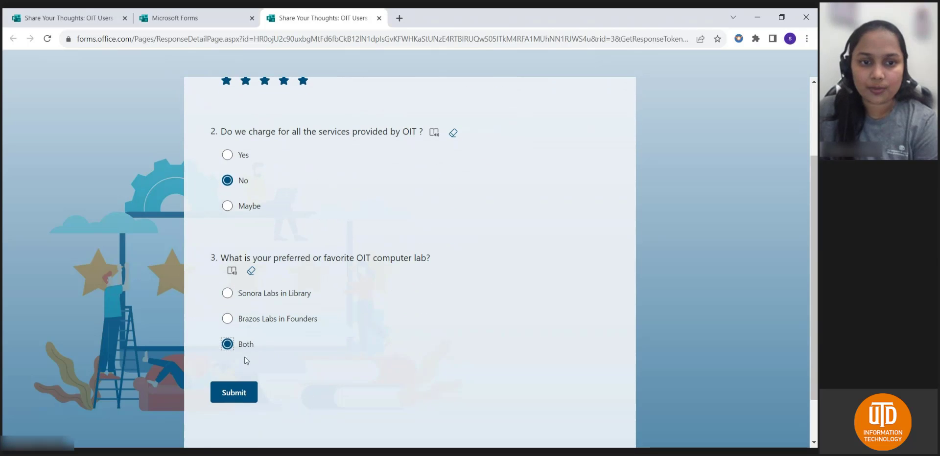
click(233, 394)
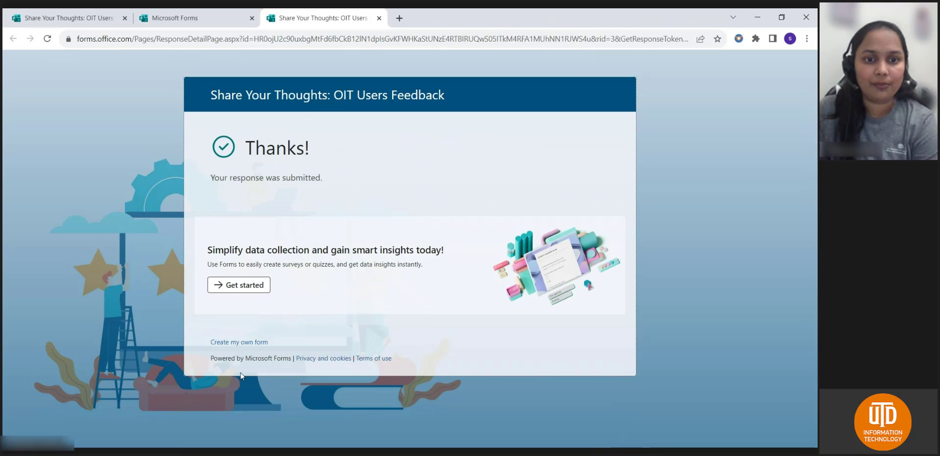